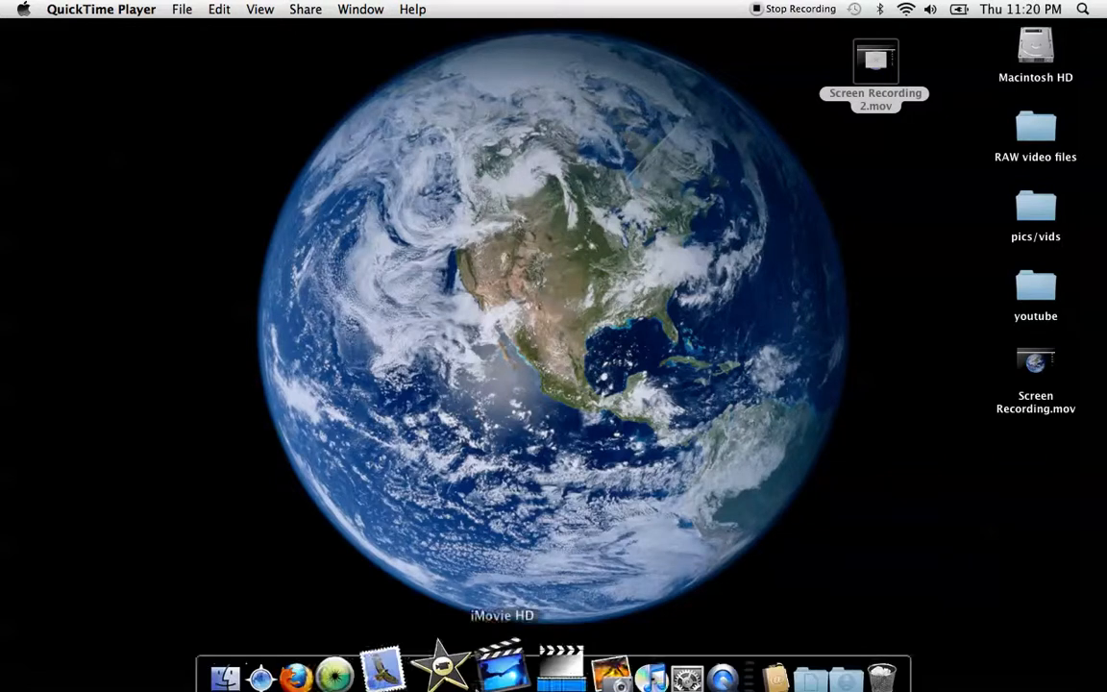
Launch MPEG Streamclip and load Screen Recording 2.mov into it.
left_click(524, 661)
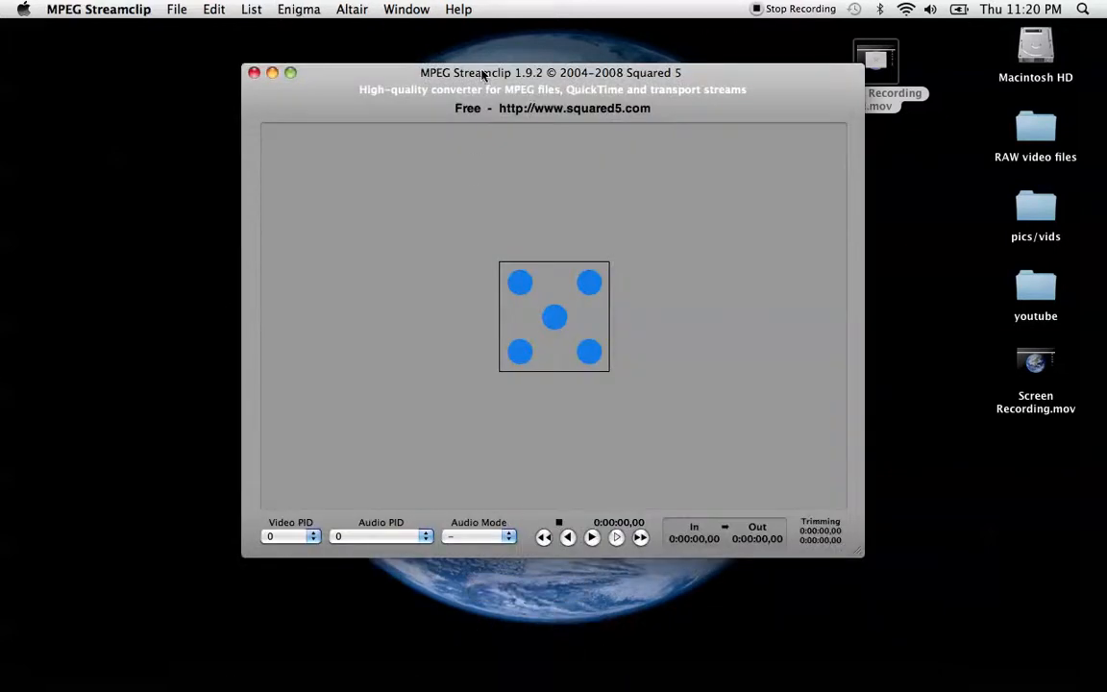
left_click_drag(483, 75, 469, 62)
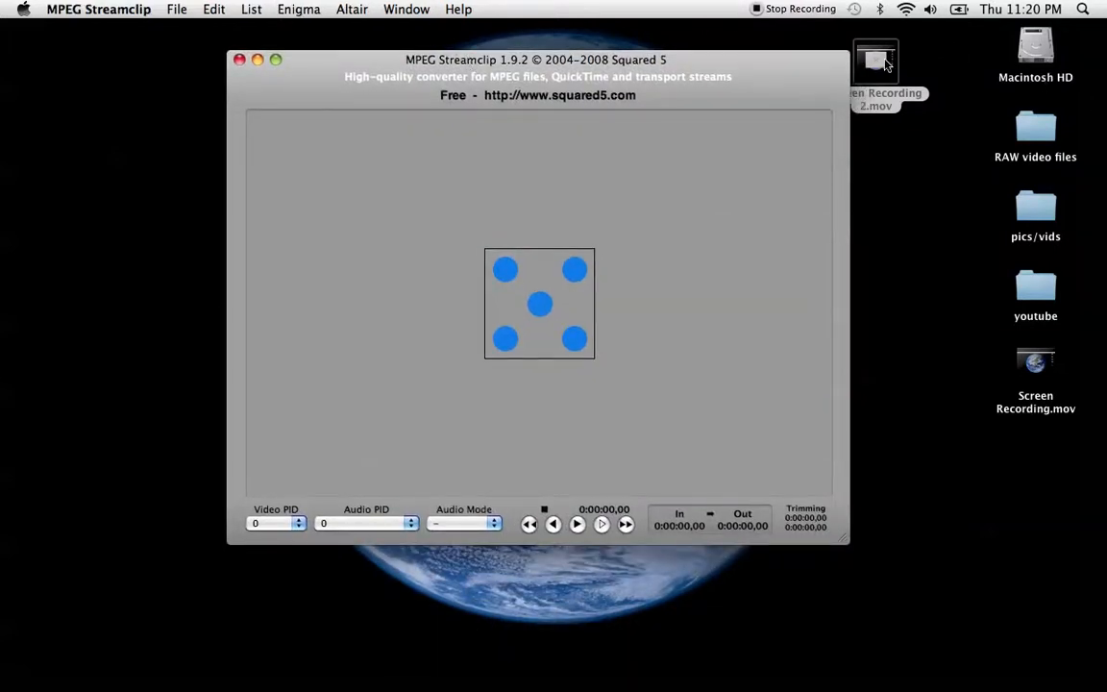
left_click_drag(886, 64, 632, 156)
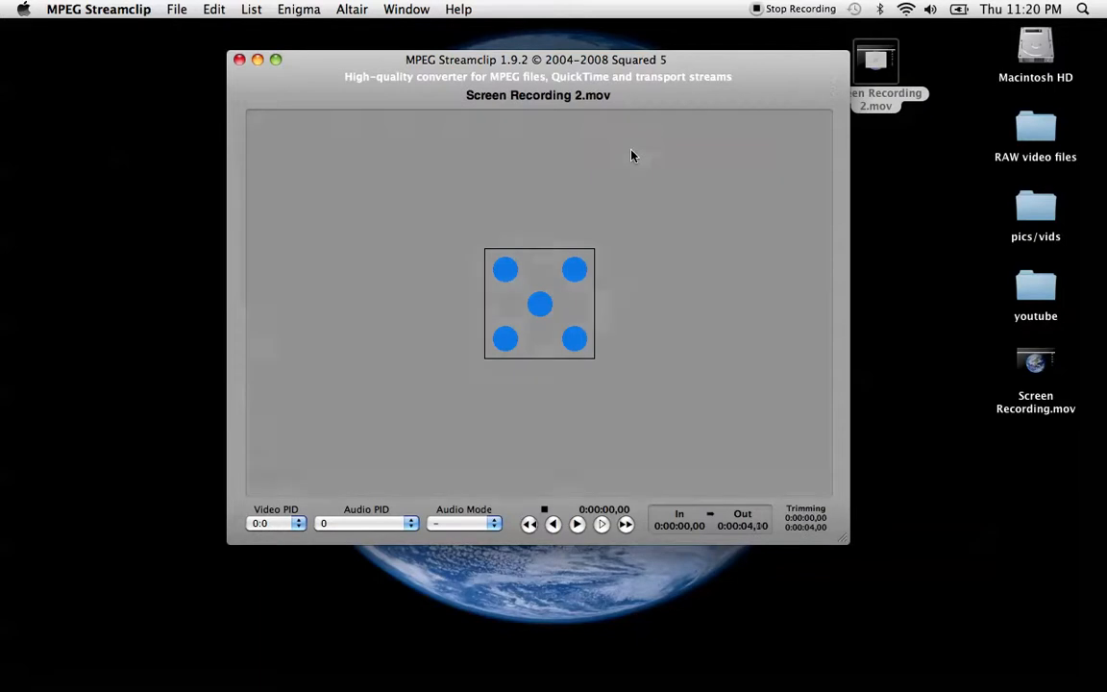
Set the video aspect ratio to 16:9 and bring up the File menu's export commands.
left_click(275, 524)
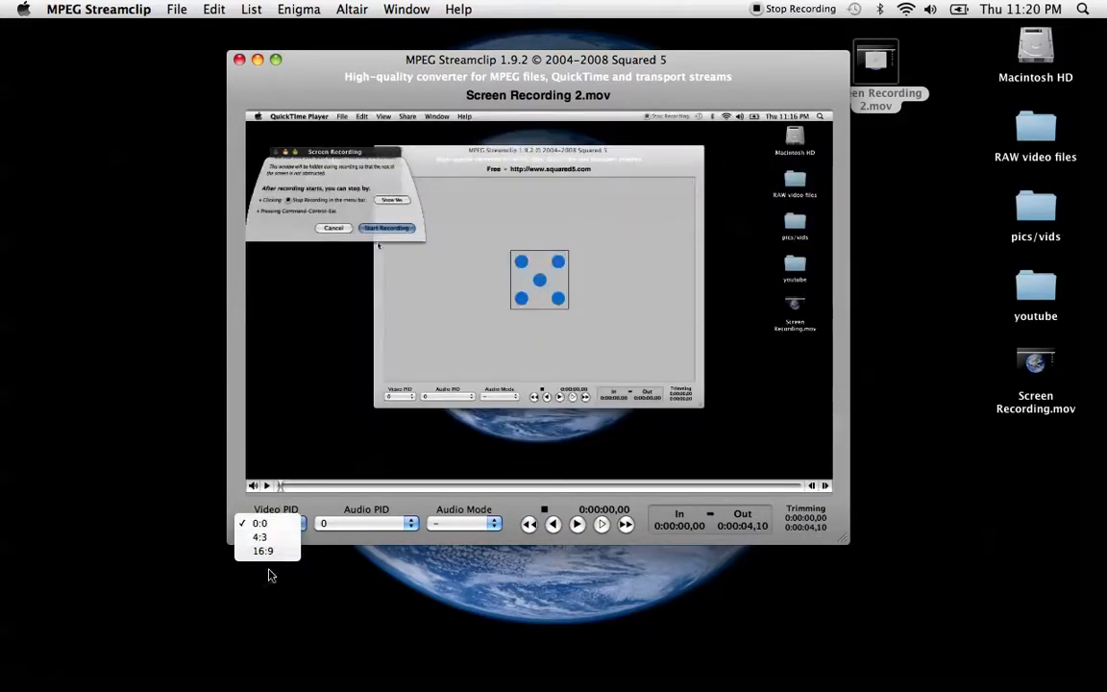
left_click(262, 550)
left_click(365, 524)
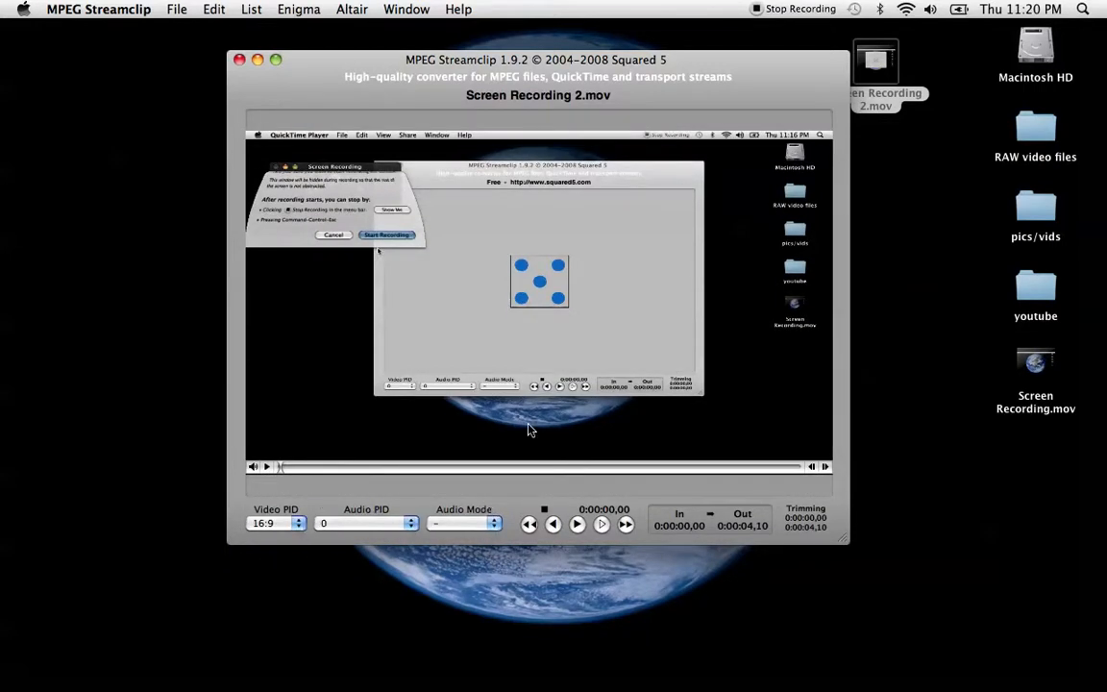
left_click(177, 9)
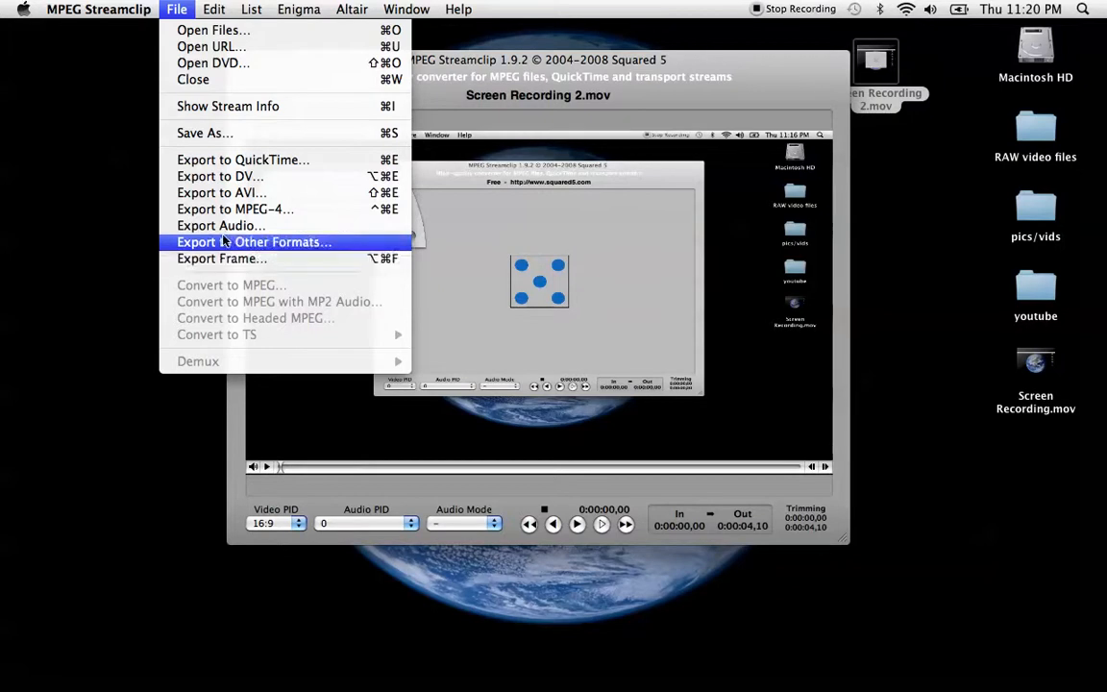
Configure a QuickTime export with H.264 compression, 100% quality and interlaced scaling off.
left_click(223, 165)
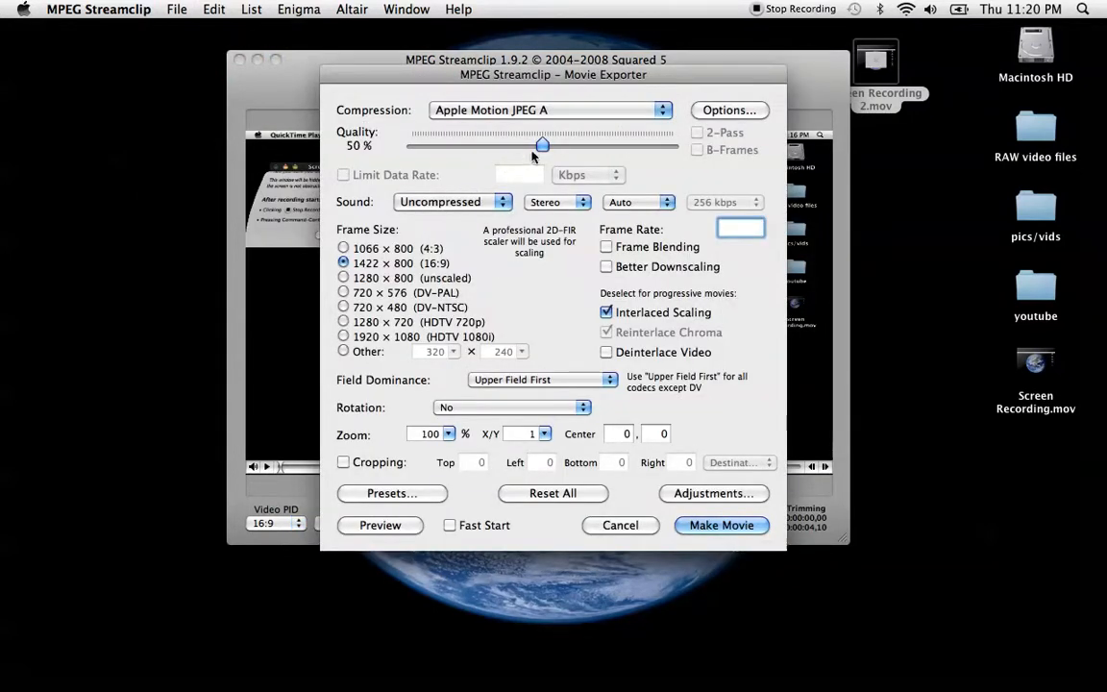
left_click_drag(540, 145, 675, 144)
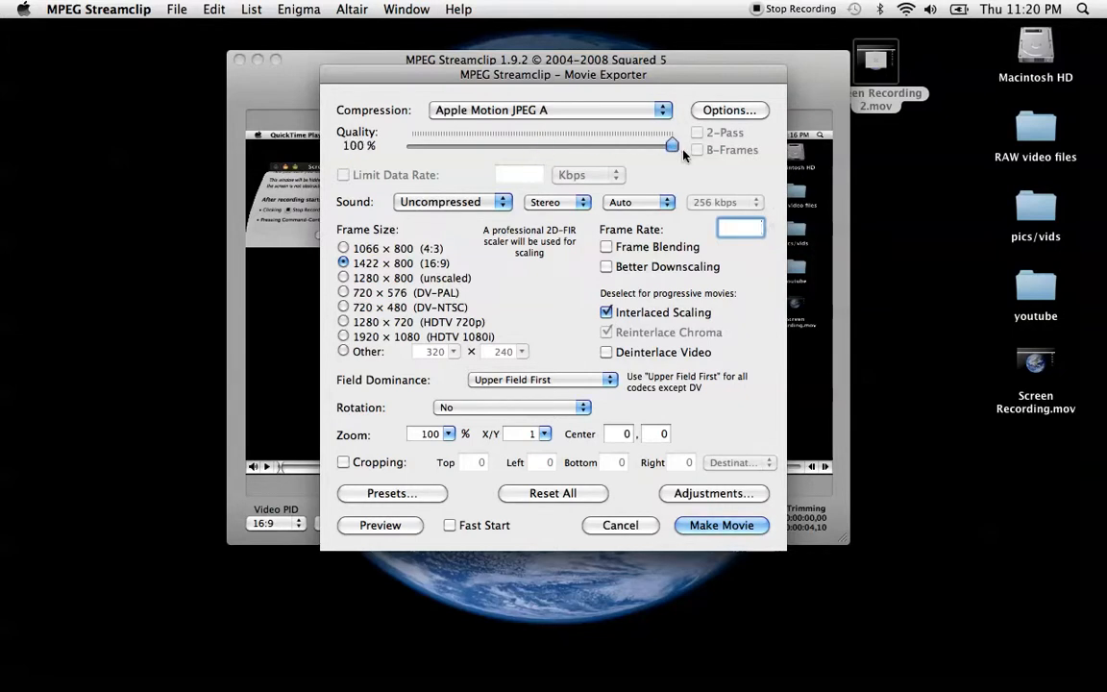
left_click(548, 109)
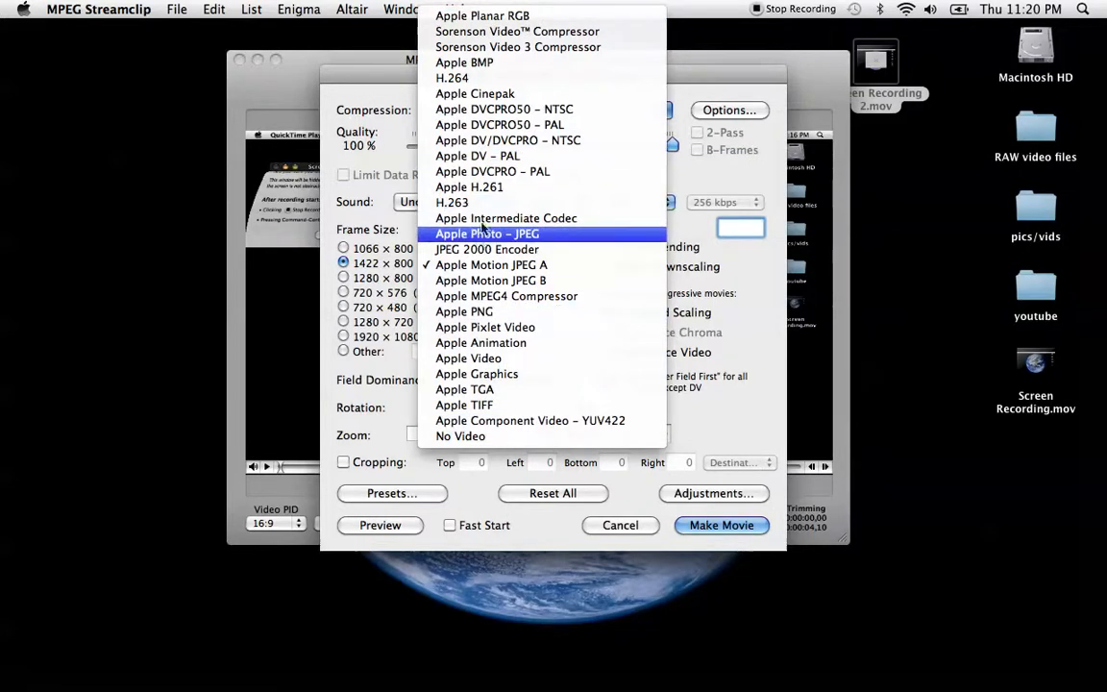
left_click(485, 85)
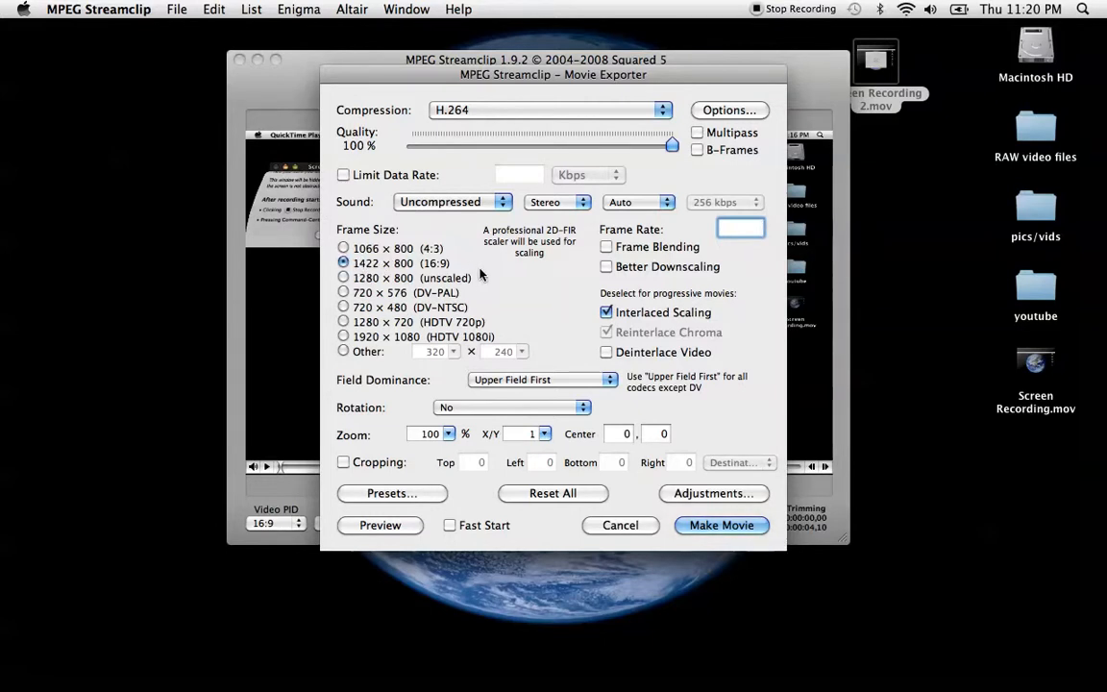
left_click(605, 311)
Make the movie and save it to the Desktop as test.mov, letting encoding run.
left_click(721, 525)
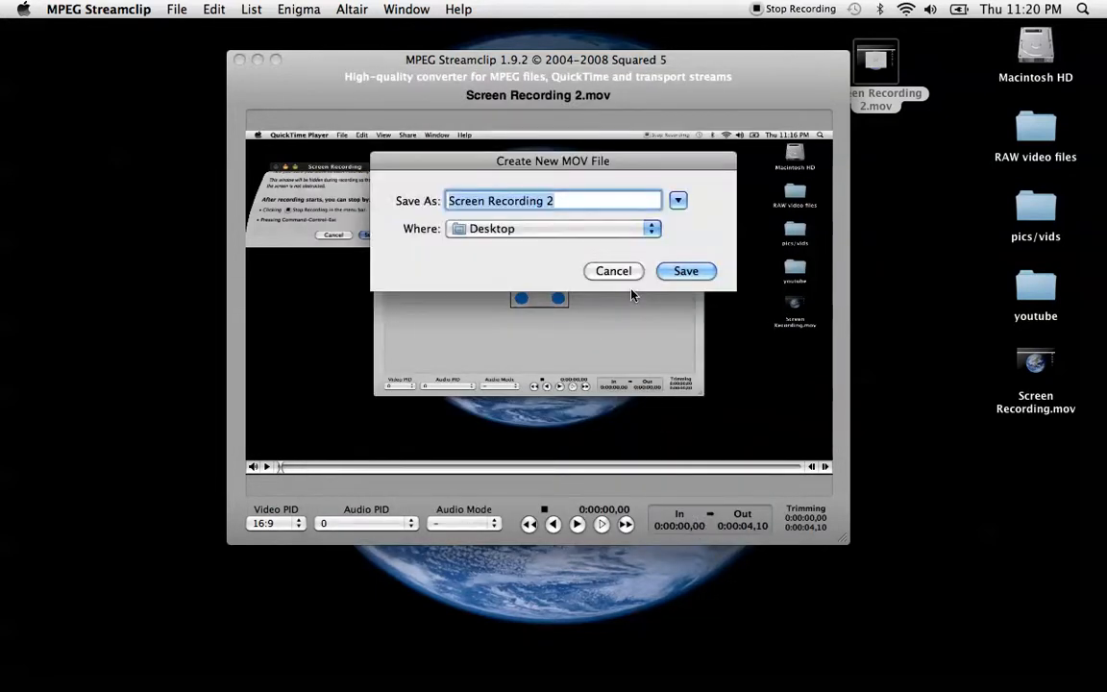
type("tst")
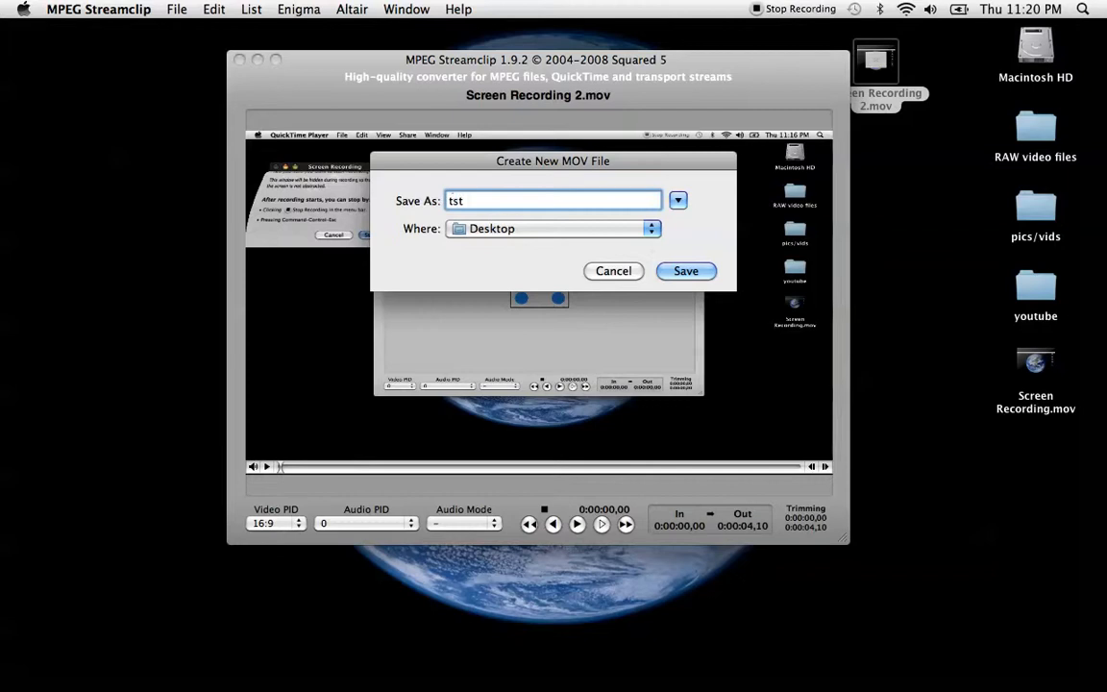
key("BackSpace")
key("BackSpace")
type("est")
left_click(686, 271)
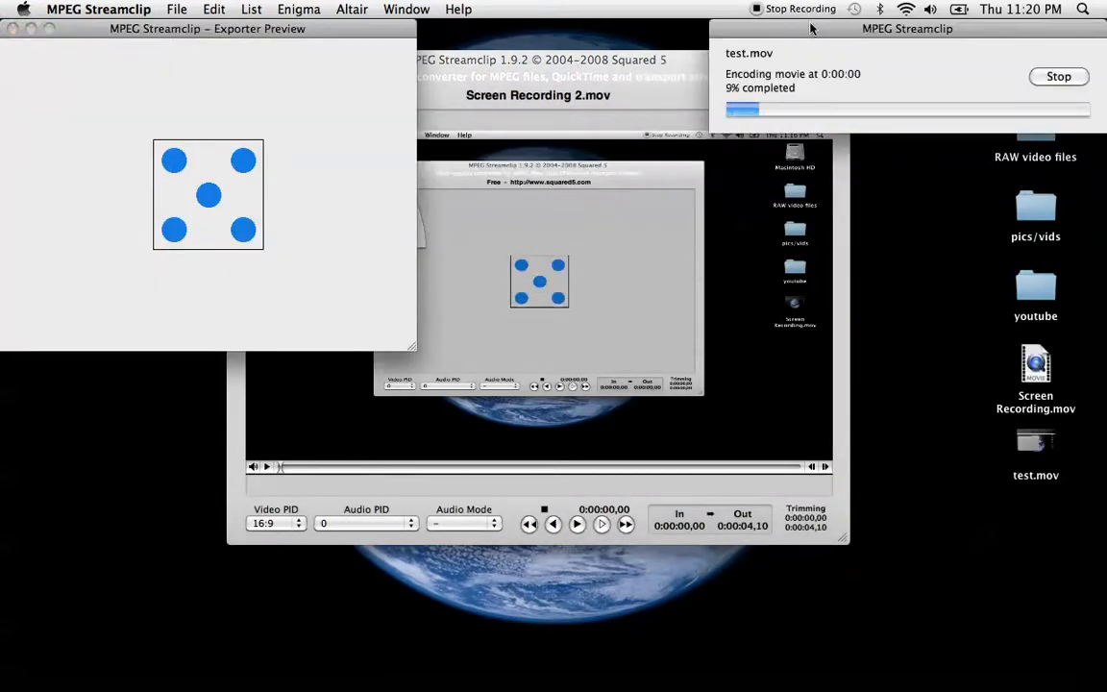
left_click_drag(812, 29, 484, 74)
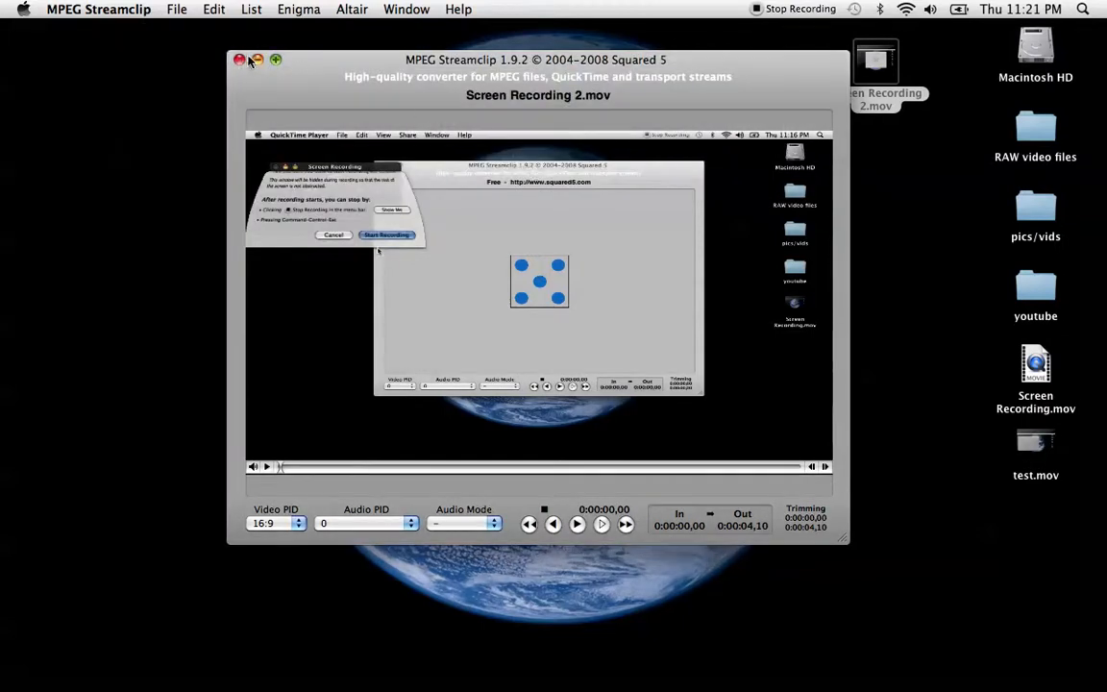
Close the converter, play test.mov from the desktop to the end, then close it.
left_click(238, 60)
left_click(1026, 469)
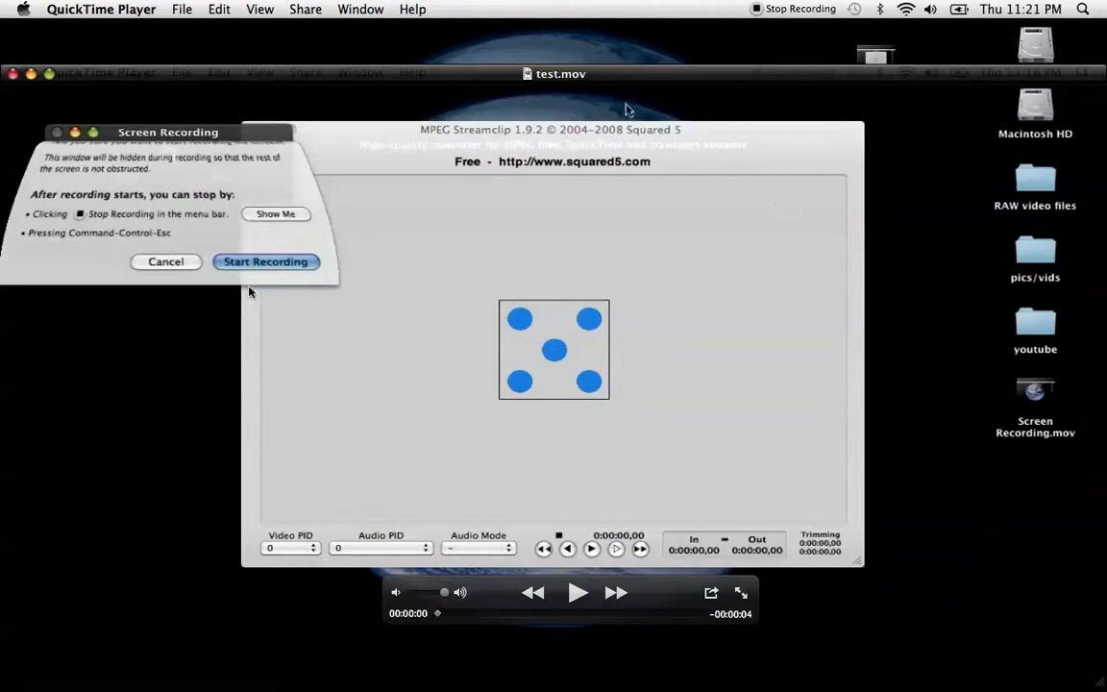
left_click_drag(596, 72, 596, 29)
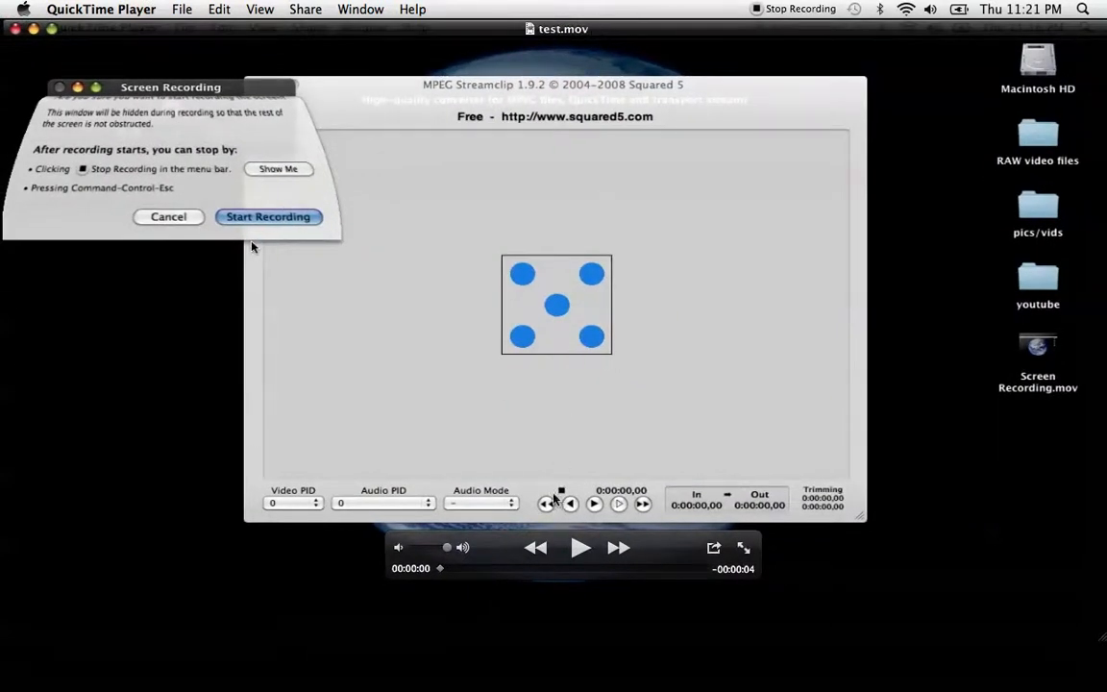
left_click(580, 548)
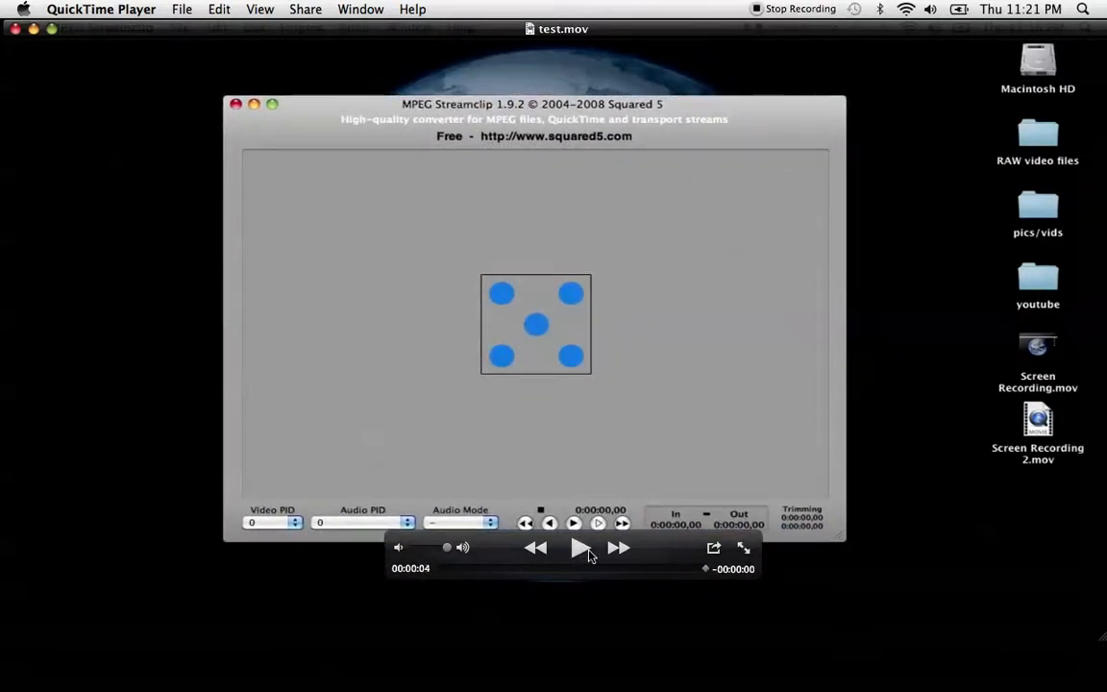
left_click(17, 30)
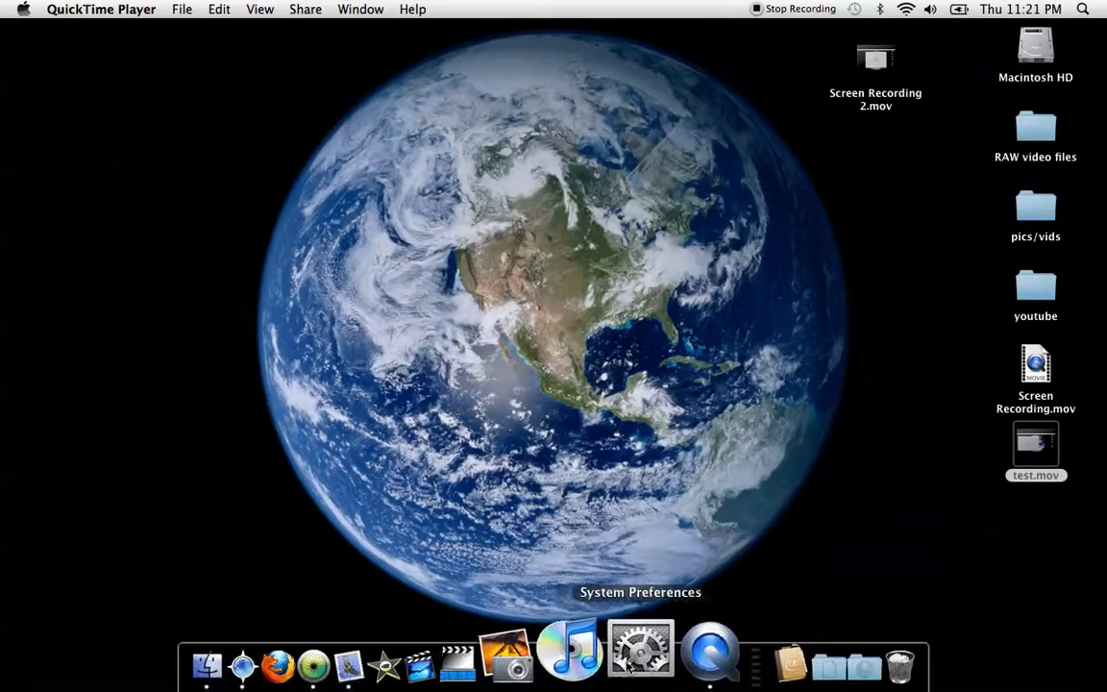
Relaunch MPEG Streamclip, reload Screen Recording 2.mov and choose Export to AVI.
left_click(517, 653)
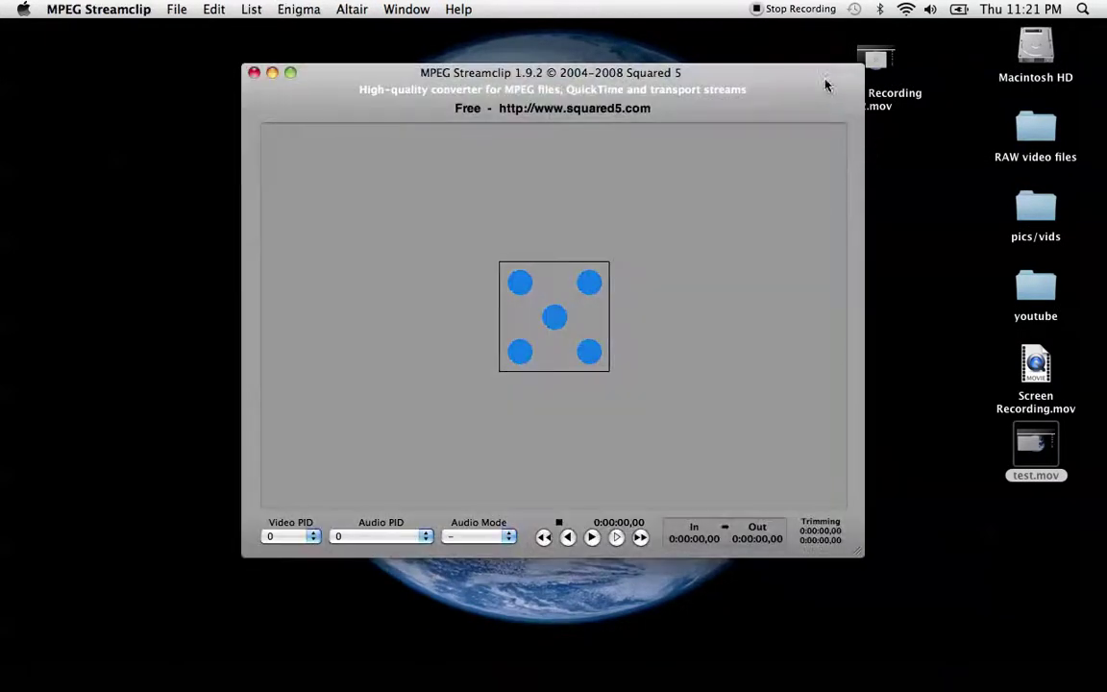
left_click_drag(875, 60, 826, 101)
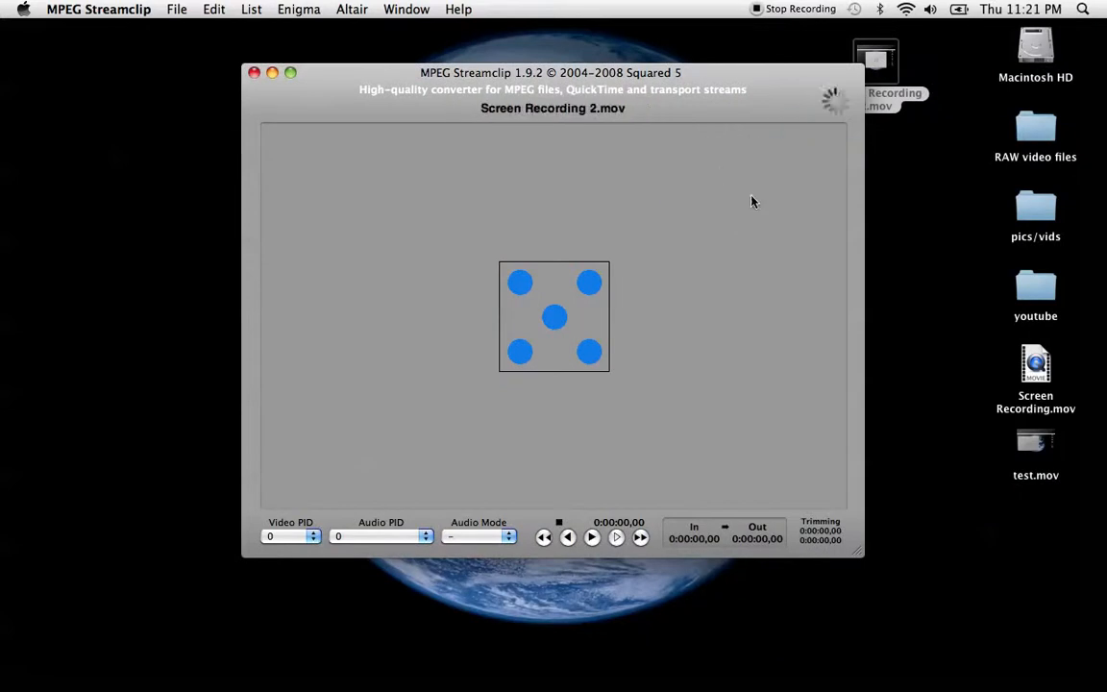
left_click(175, 9)
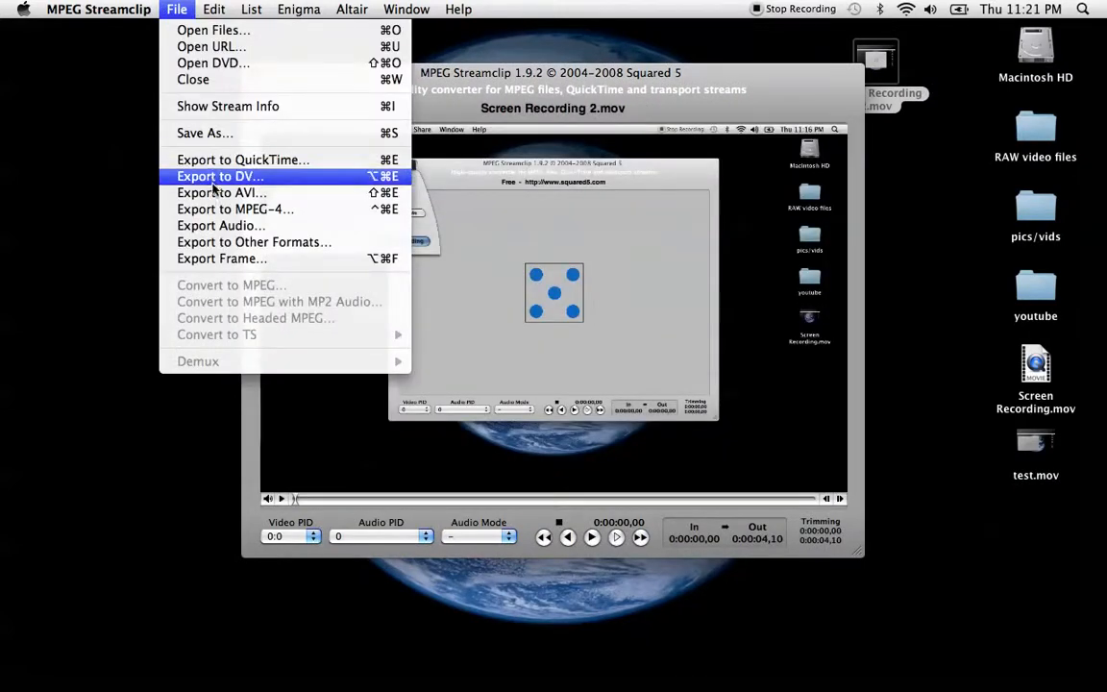
left_click(221, 192)
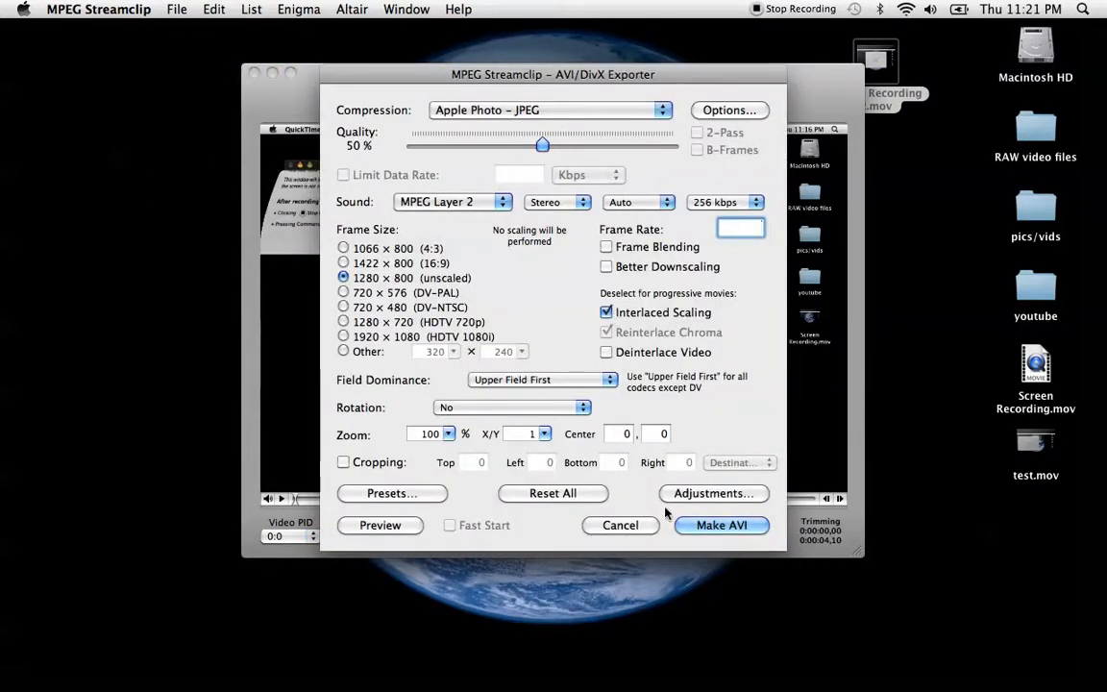
Make the AVI, save it to the Desktop as test2, and dismiss the finished encoding windows.
left_click(721, 525)
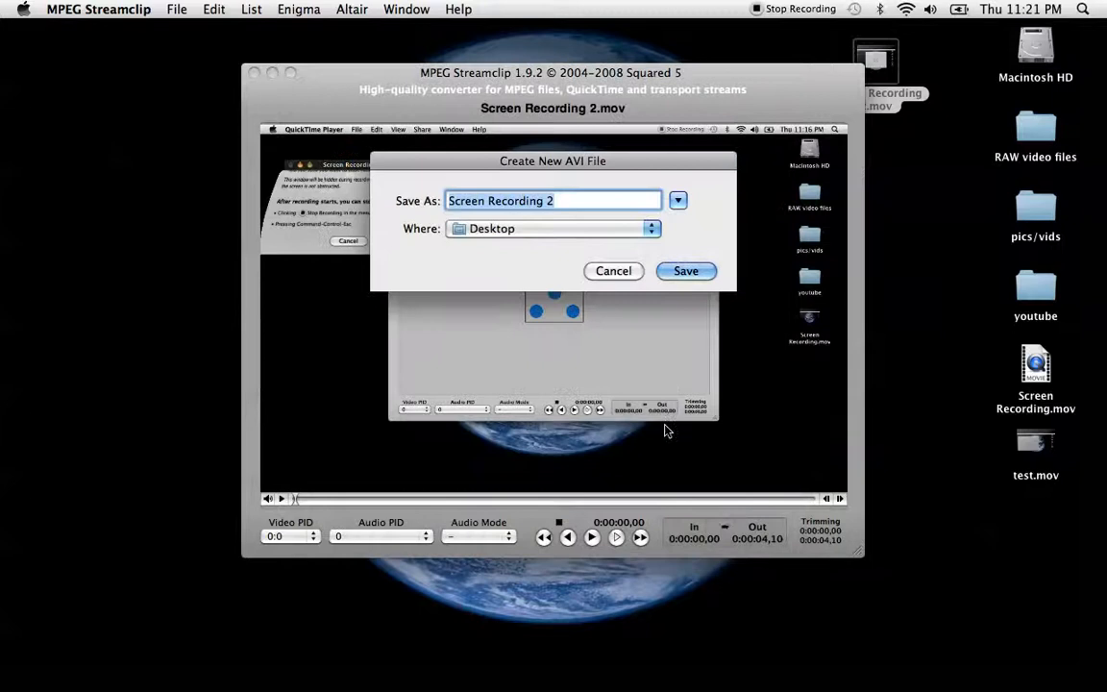
type("te")
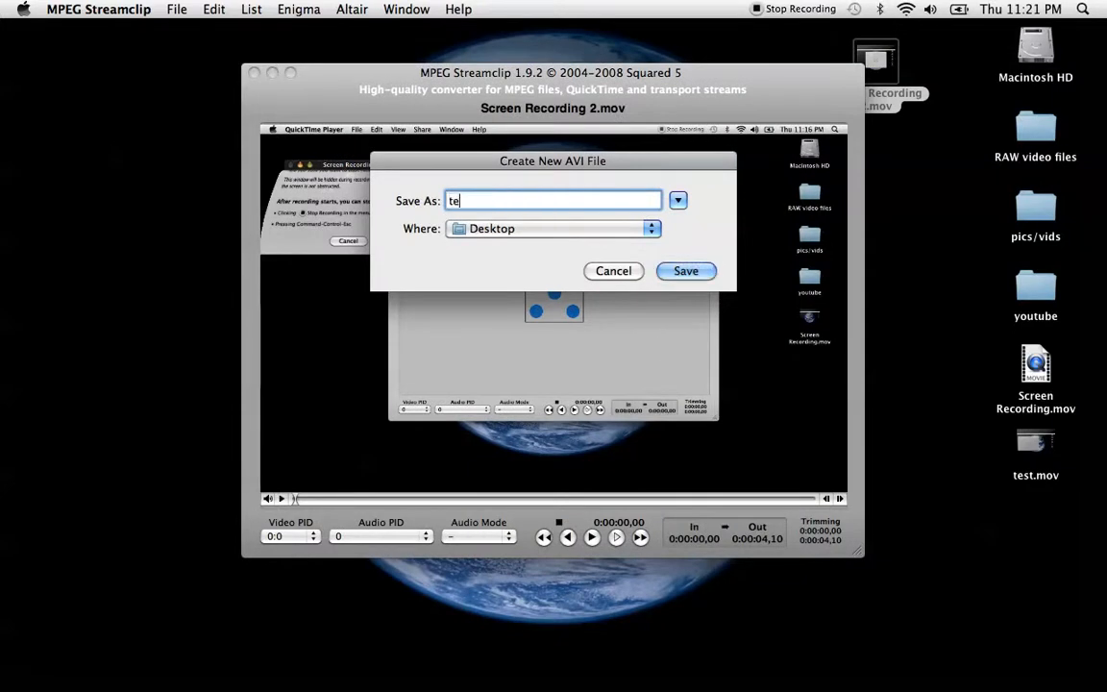
type("st2")
left_click(685, 270)
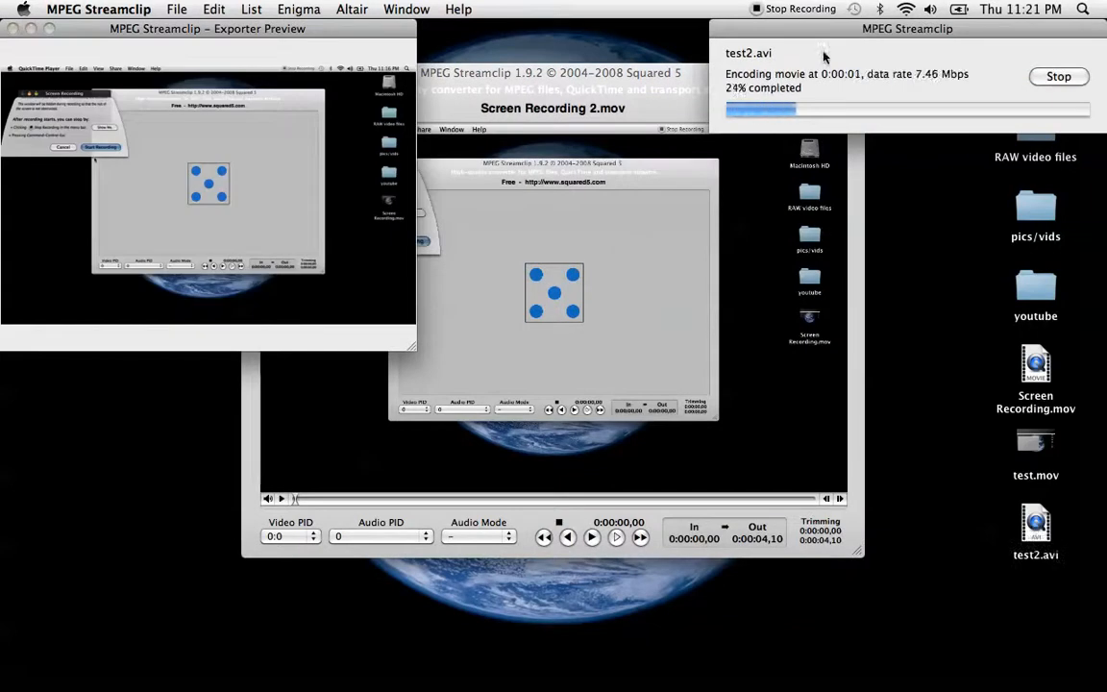
left_click_drag(824, 38, 589, 65)
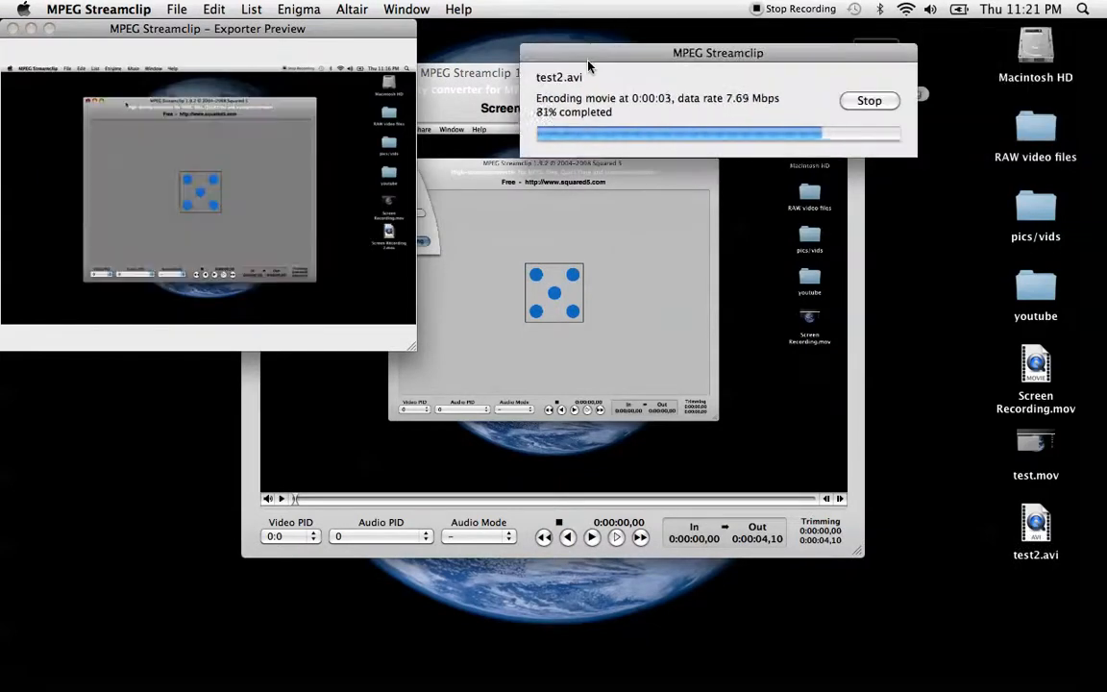
left_click(868, 101)
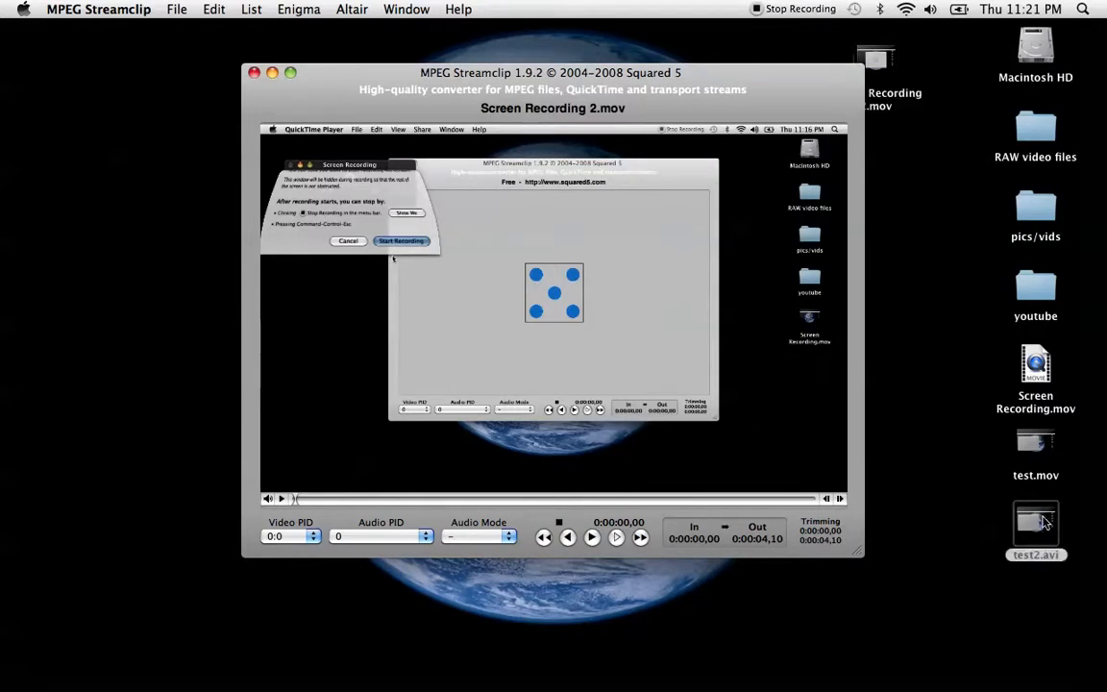
Play test2.avi from the desktop, then close it and the MPEG Streamclip window.
left_click(1035, 529)
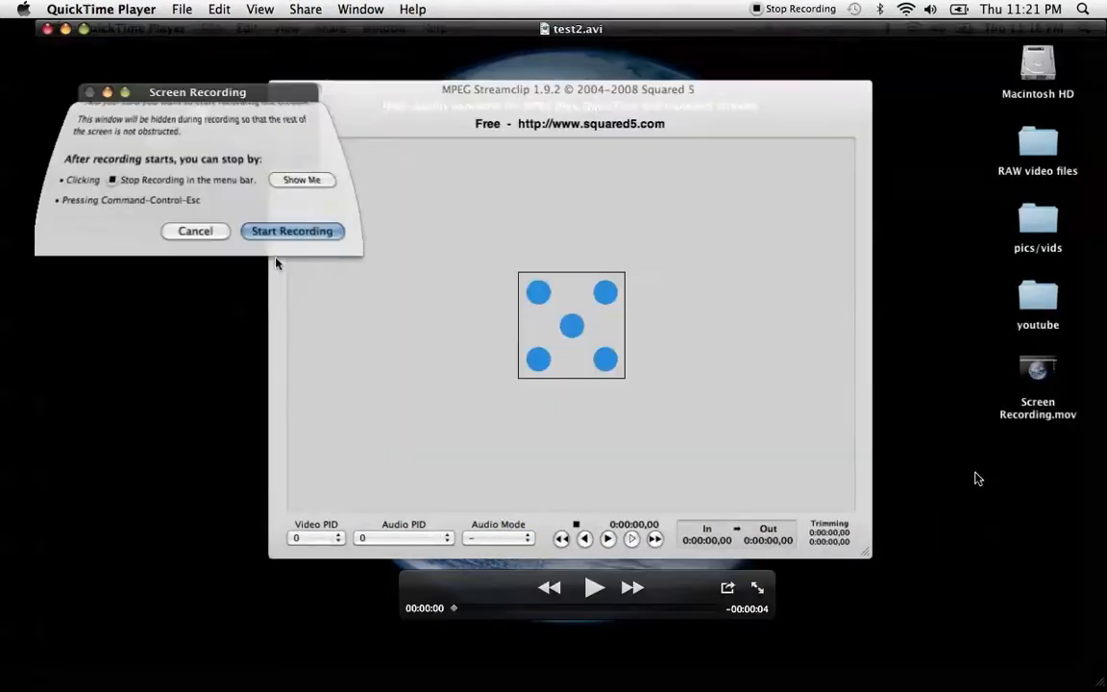
left_click(593, 589)
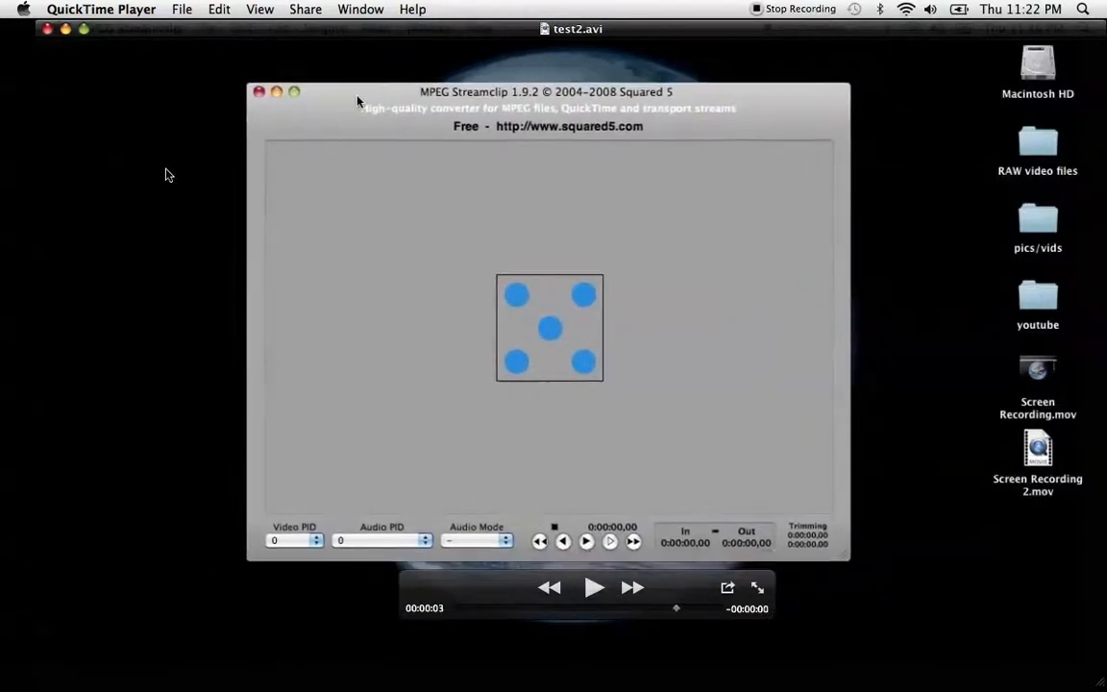
left_click(46, 29)
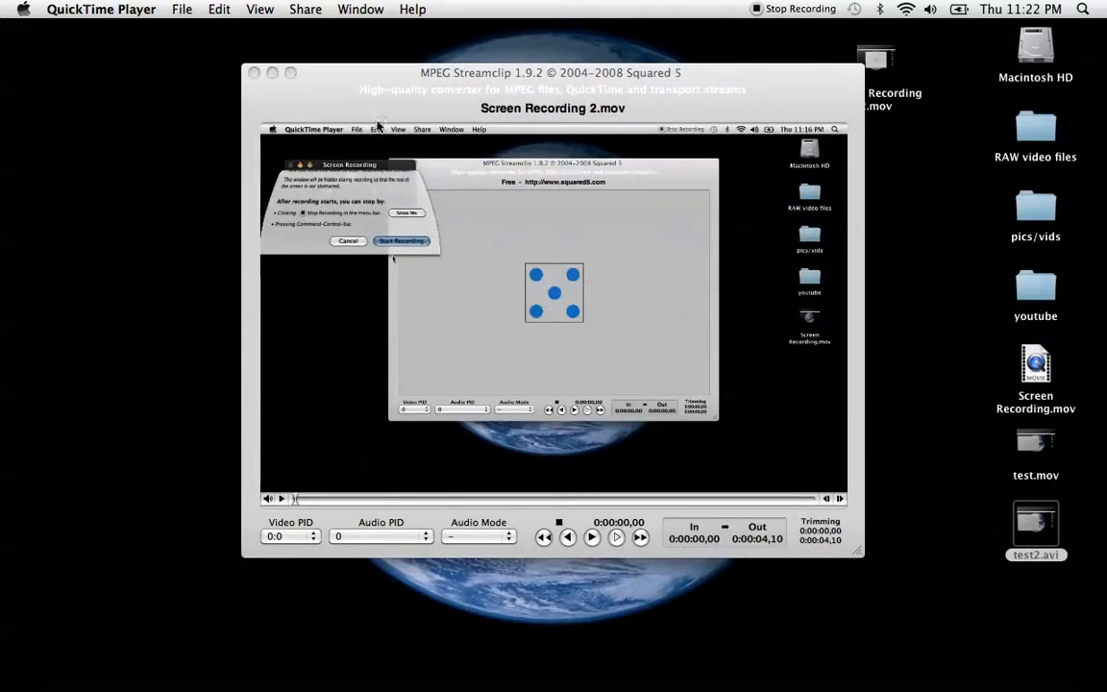
left_click(334, 77)
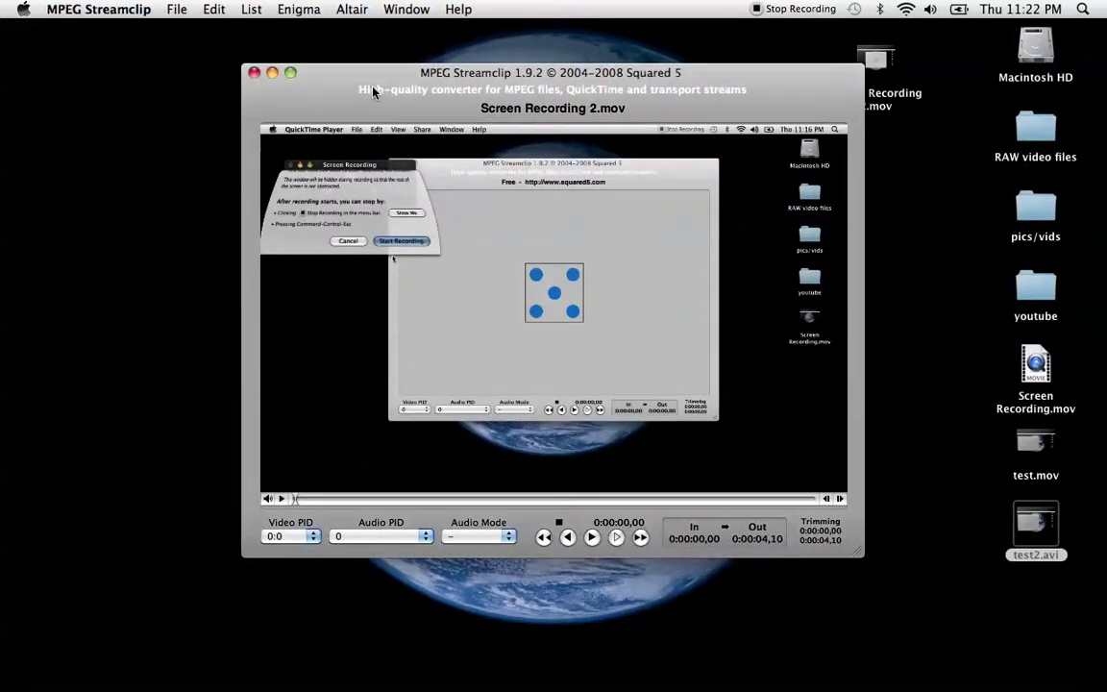
left_click(254, 73)
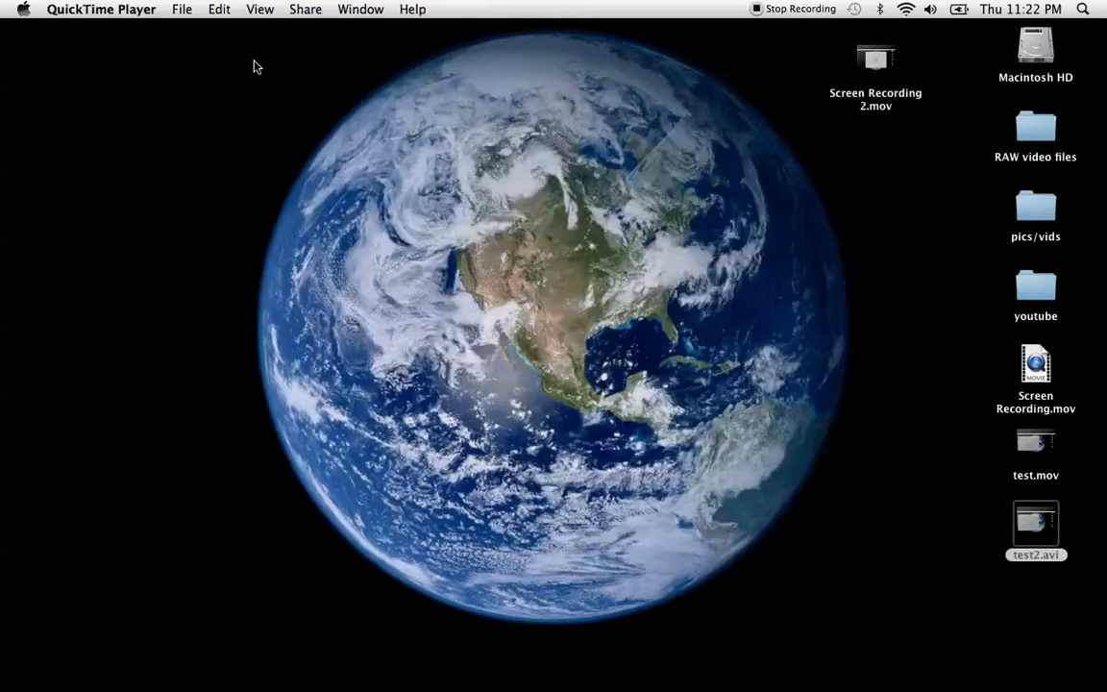